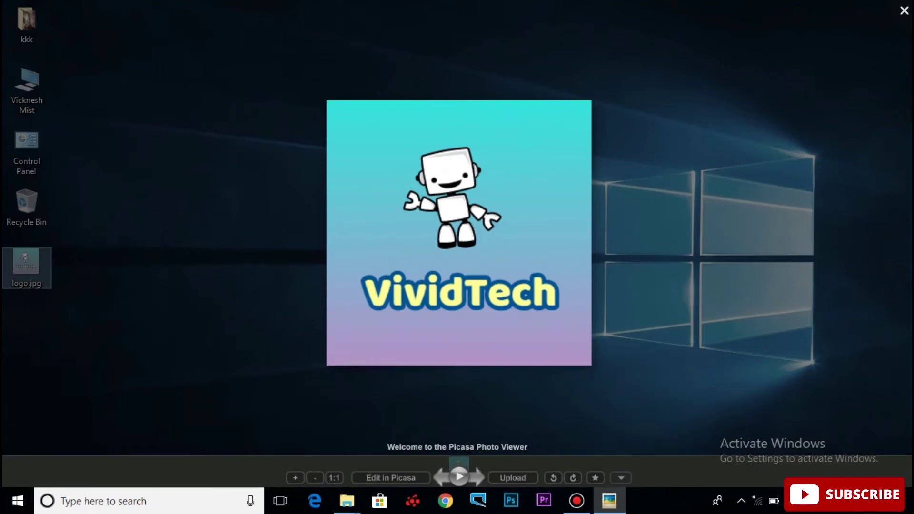
# Close the logo image preview and open Device Manager in a maximized window
pyautogui.press('Escape')
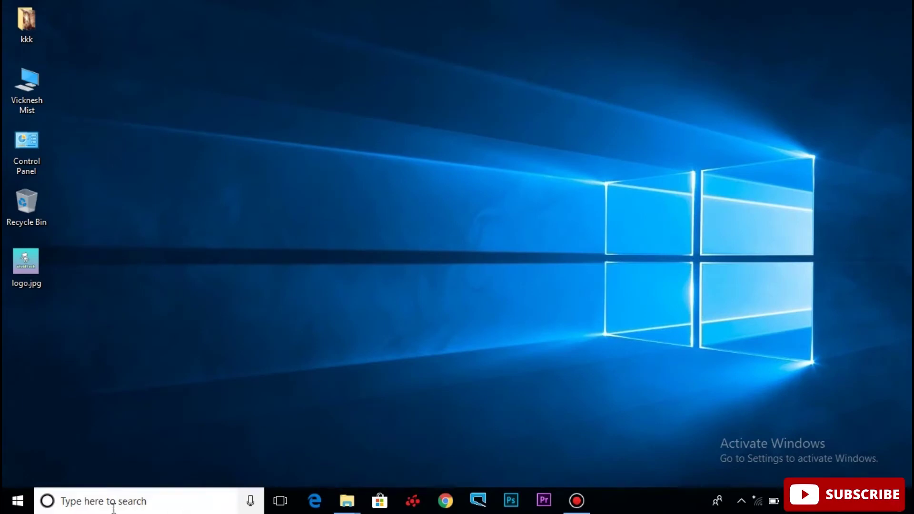
pyautogui.click(126, 498)
pyautogui.write('devi')
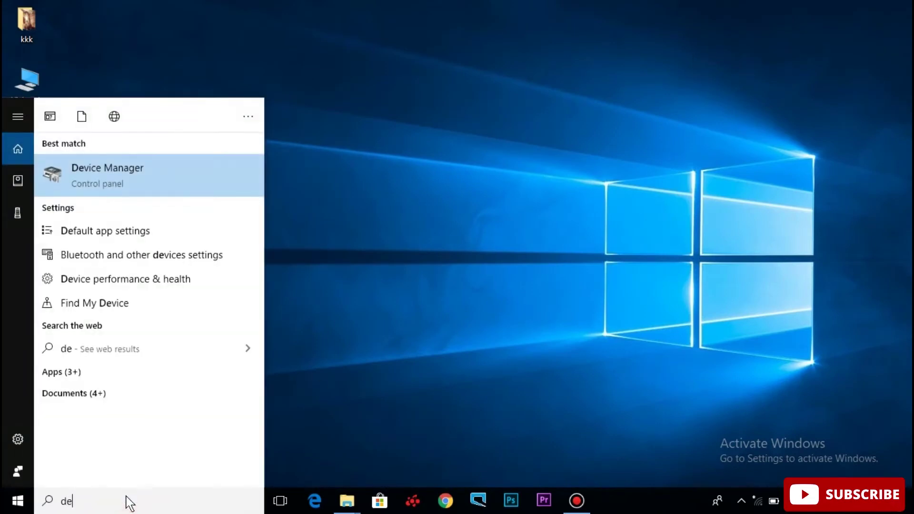
pyautogui.click(125, 175)
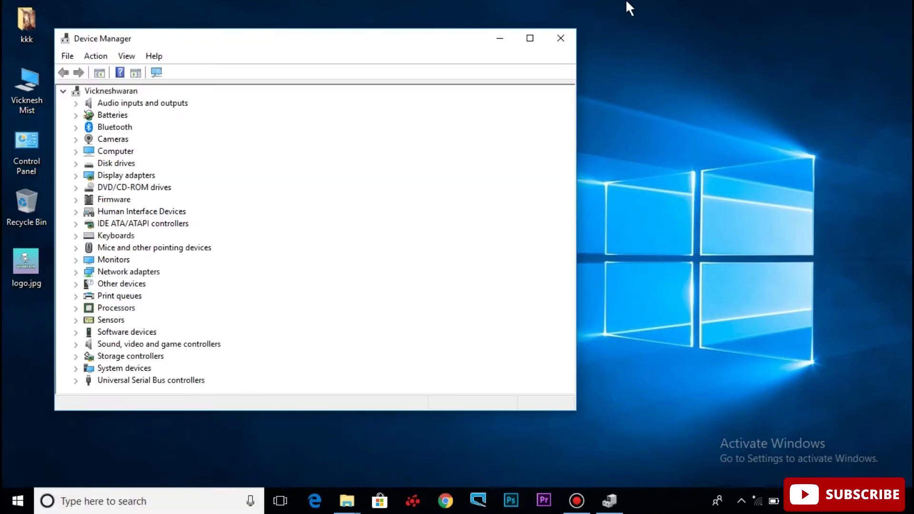
pyautogui.click(528, 41)
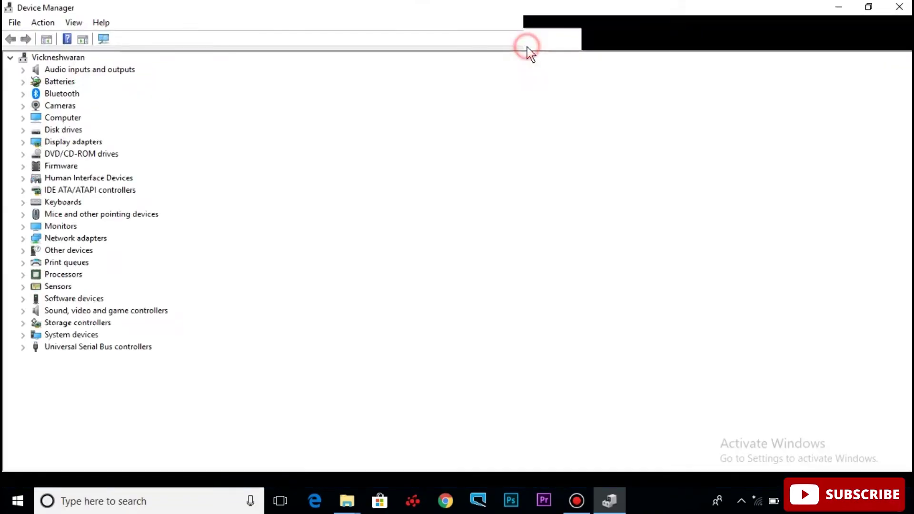
# Expand System devices and open the properties of Intel(R) Management Engine Interface
pyautogui.click(62, 336)
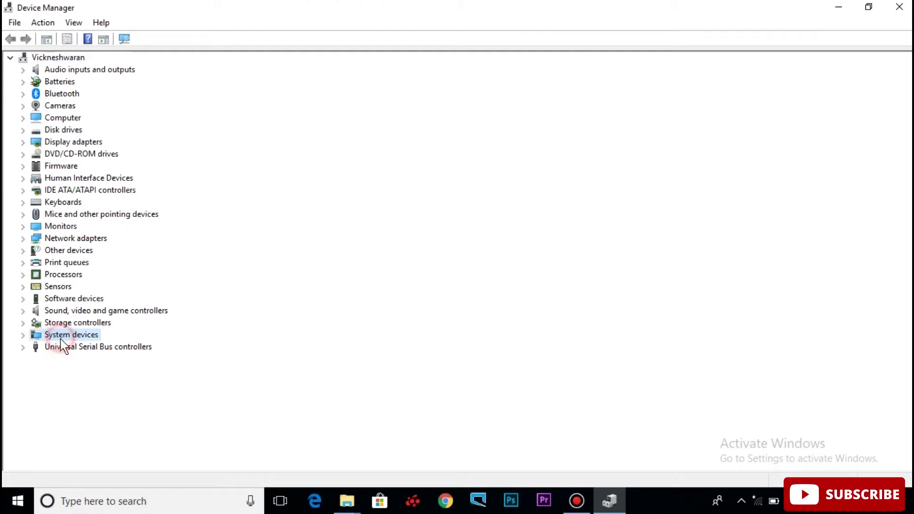
pyautogui.click(23, 335)
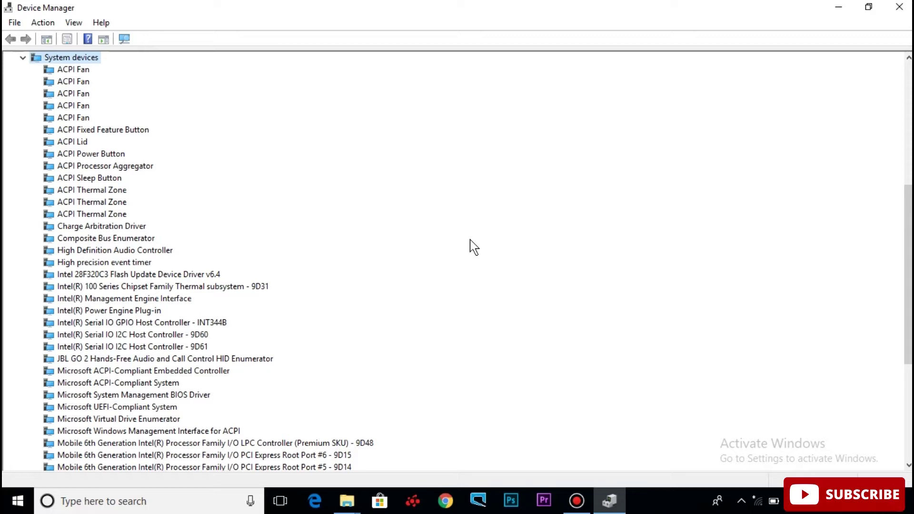
pyautogui.click(105, 300)
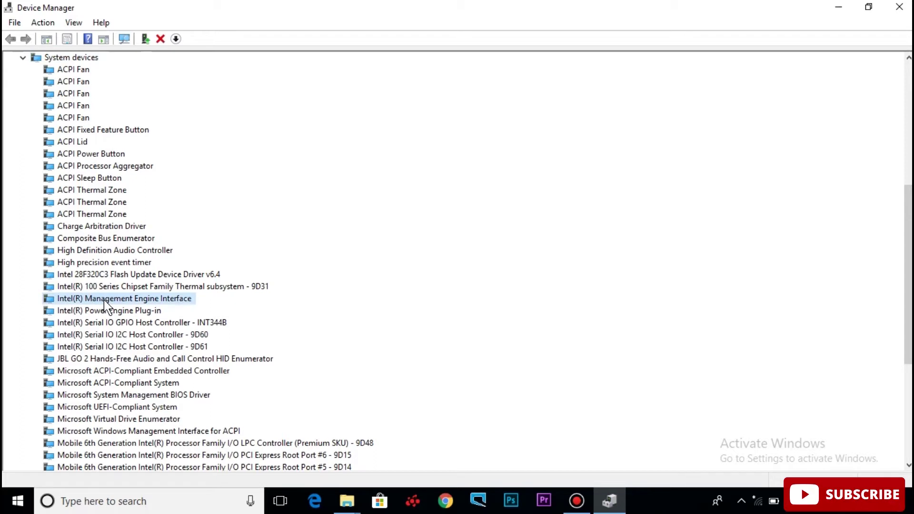
pyautogui.rightClick(105, 300)
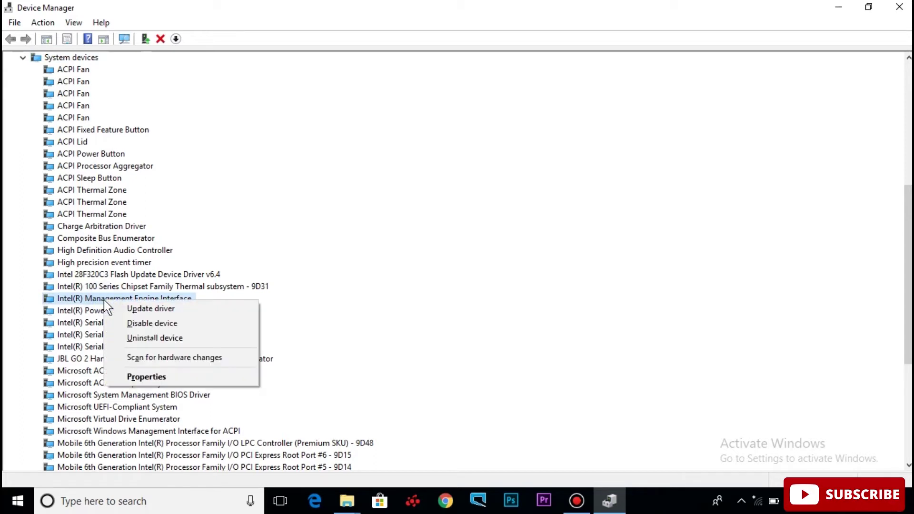
pyautogui.click(144, 377)
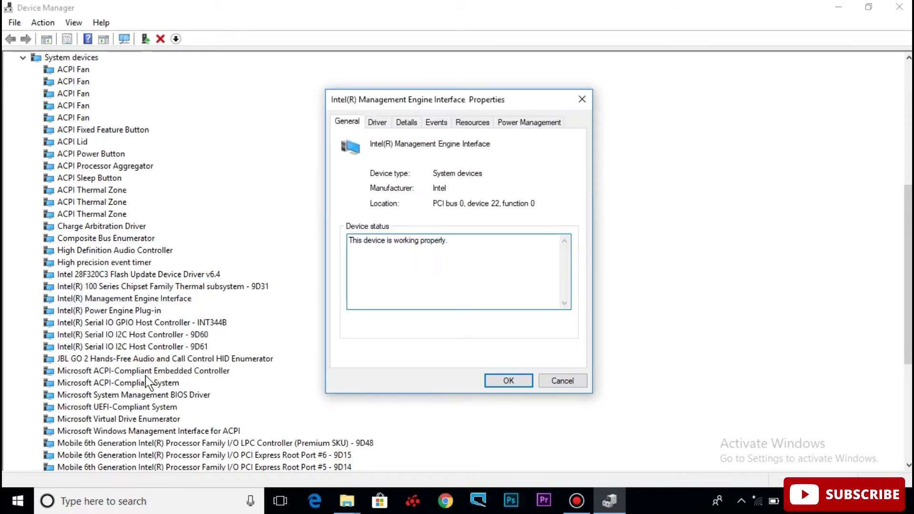
# Run an automatic search for updated driver software for the Intel(R) Management Engine Interface
pyautogui.click(376, 122)
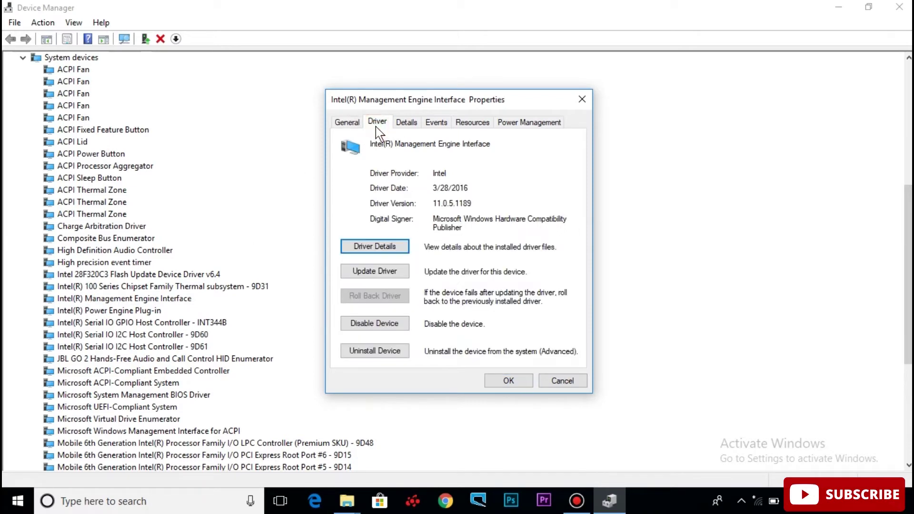
pyautogui.click(389, 277)
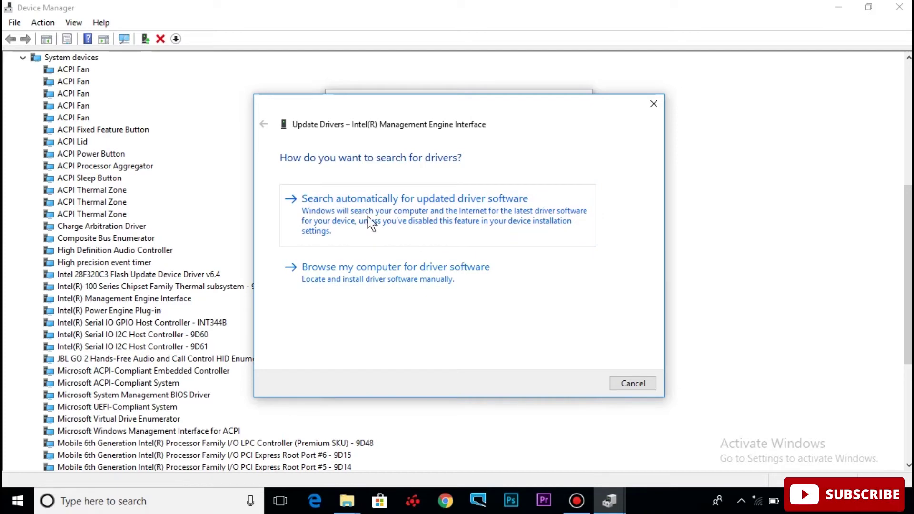
pyautogui.click(498, 231)
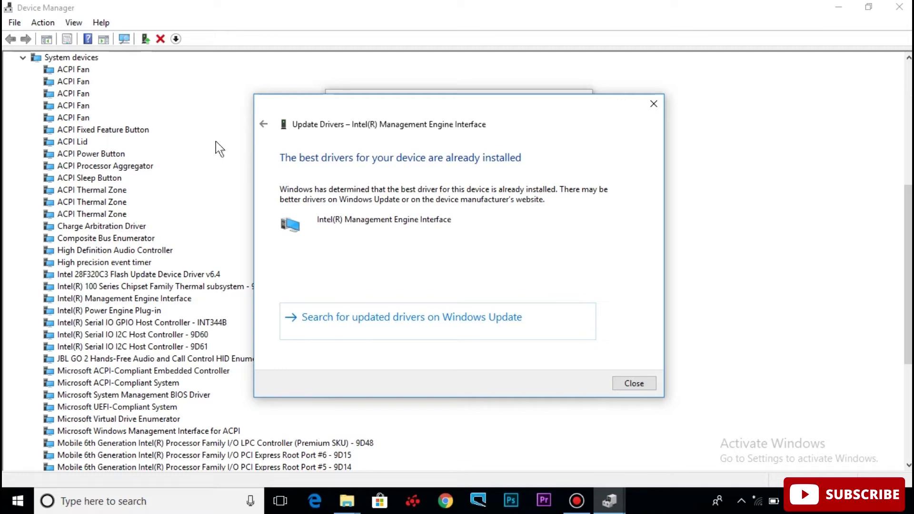
# Install the Intel(R) Management Engine Interface driver manually from the list of available drivers on the computer, then close the wizard
pyautogui.click(263, 124)
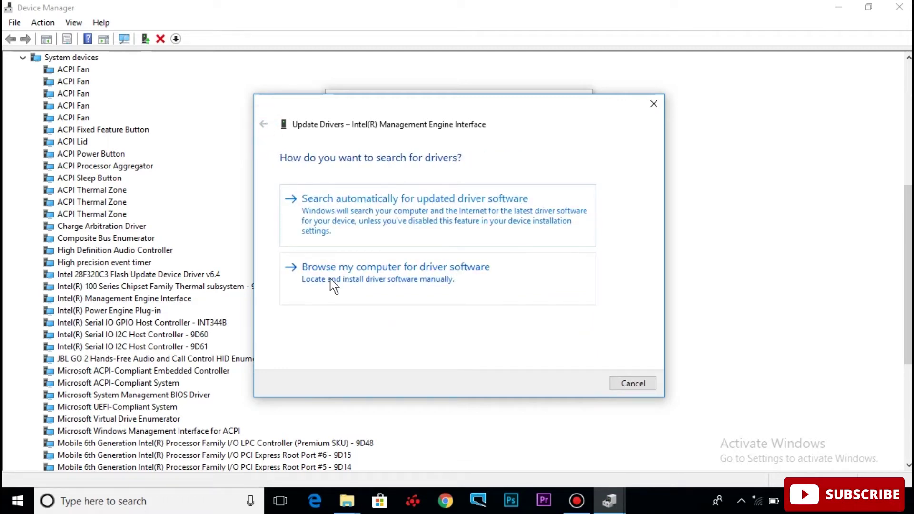
pyautogui.click(396, 281)
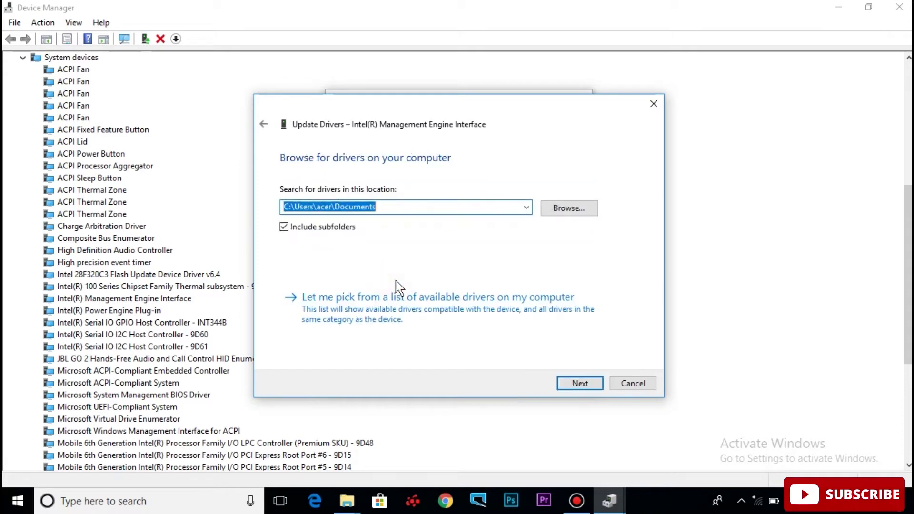
pyautogui.click(374, 318)
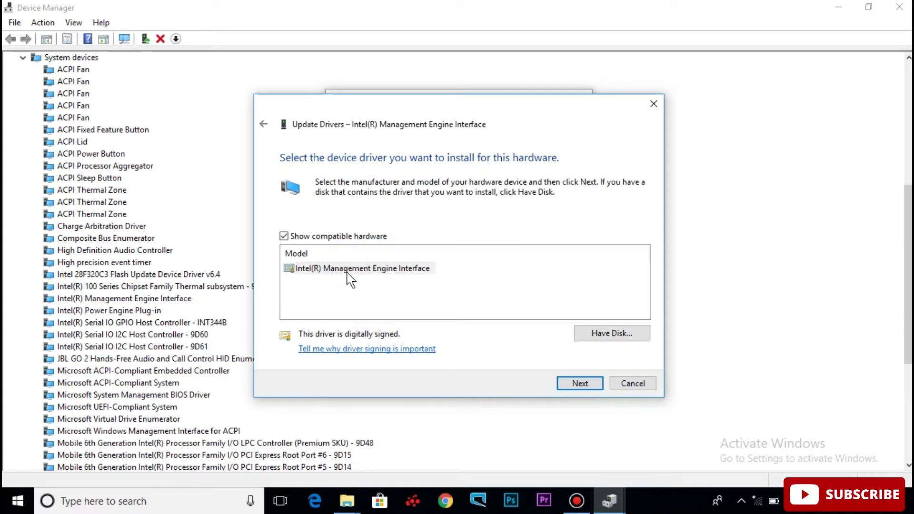
pyautogui.click(347, 271)
pyautogui.click(580, 382)
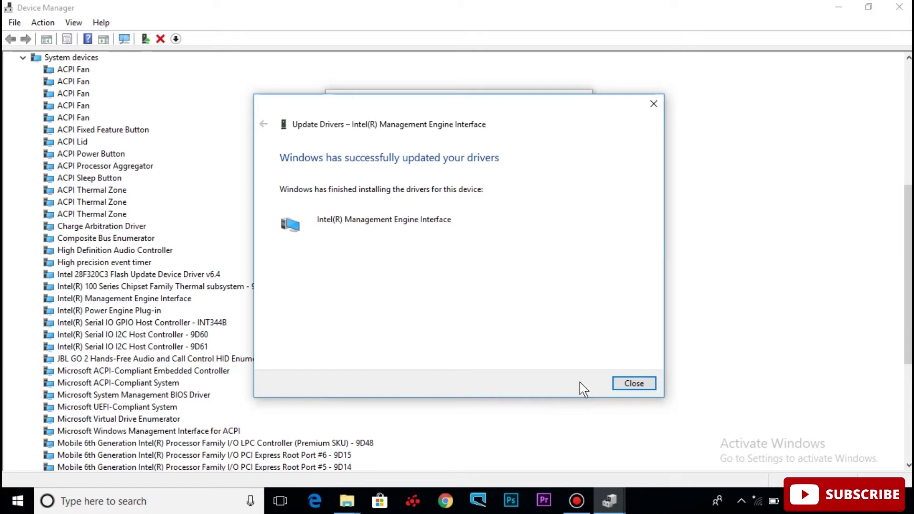
pyautogui.click(635, 385)
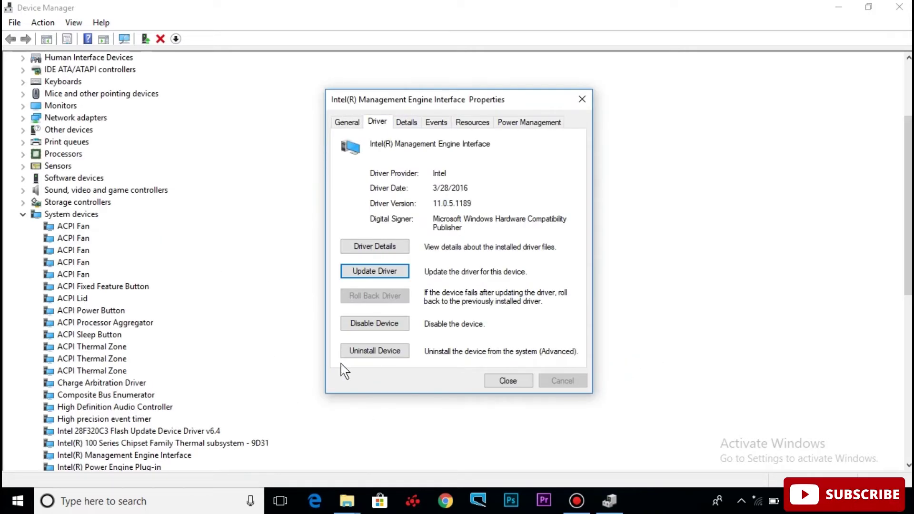
# Display the computer's Sleep, Shut down and Restart choices, then dismiss them and return to Device Manager
pyautogui.click(18, 501)
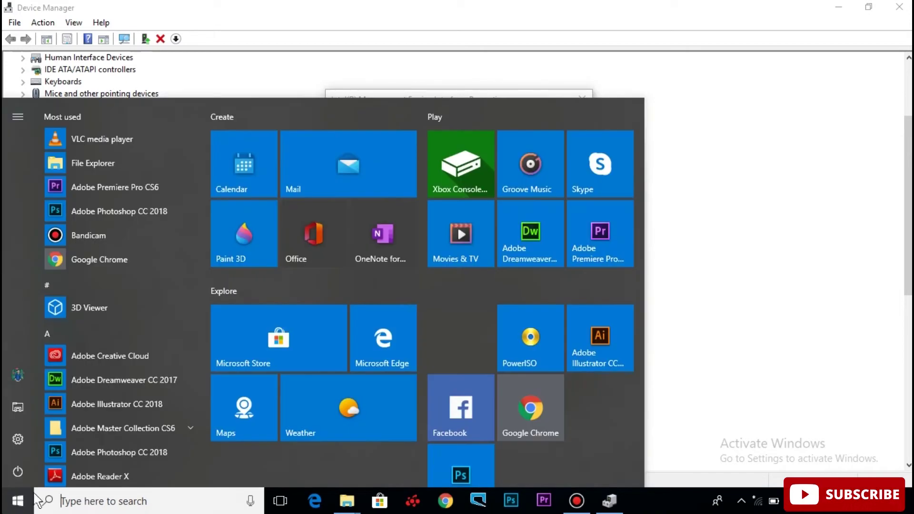
pyautogui.click(9, 473)
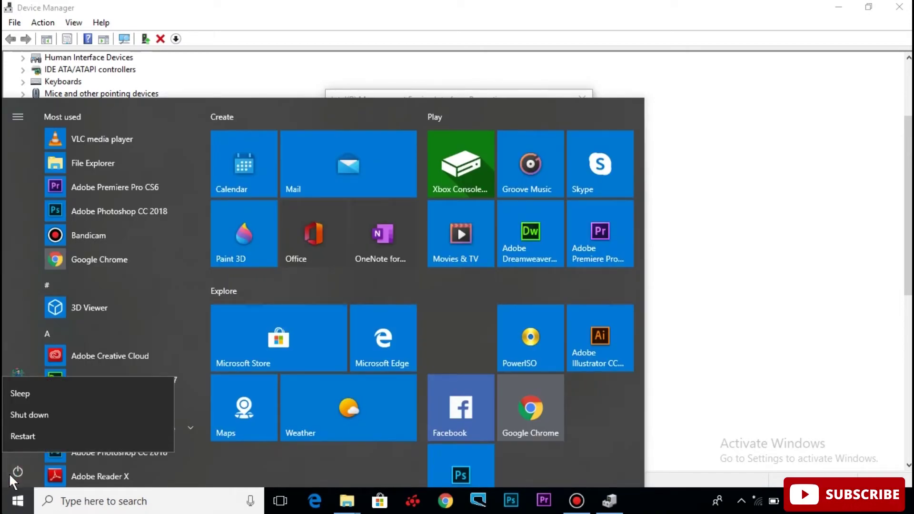
pyautogui.press('Escape')
pyautogui.click(737, 123)
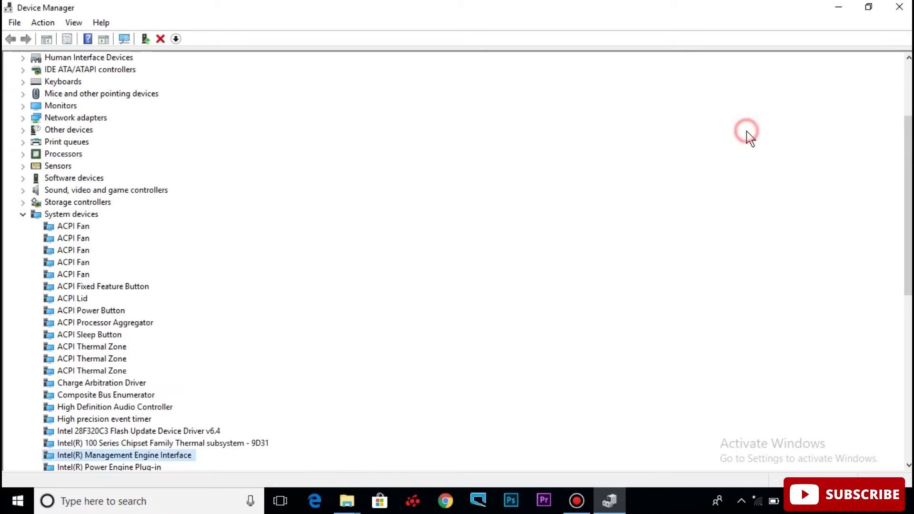
# Minimize Device Manager and close the Intel(R) Management Engine Interface properties, then bring up the computer's power choices
pyautogui.click(610, 501)
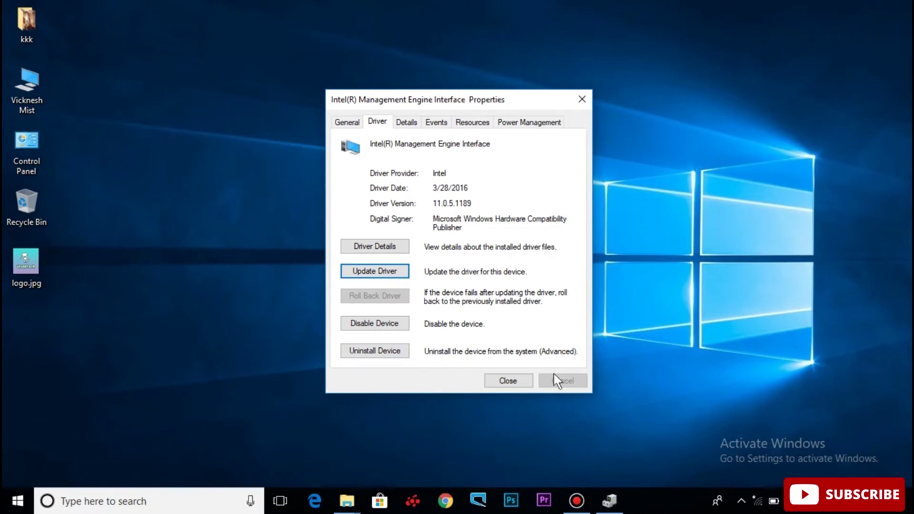
pyautogui.click(527, 381)
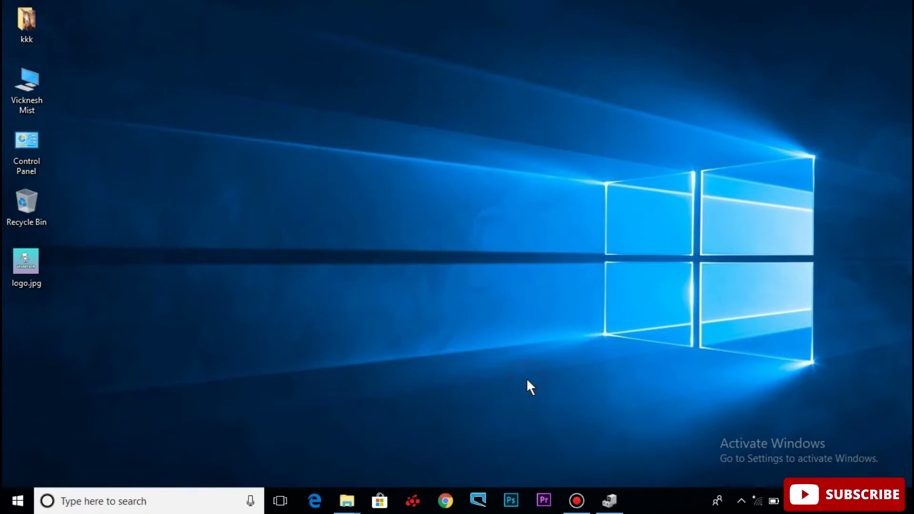
pyautogui.click(18, 501)
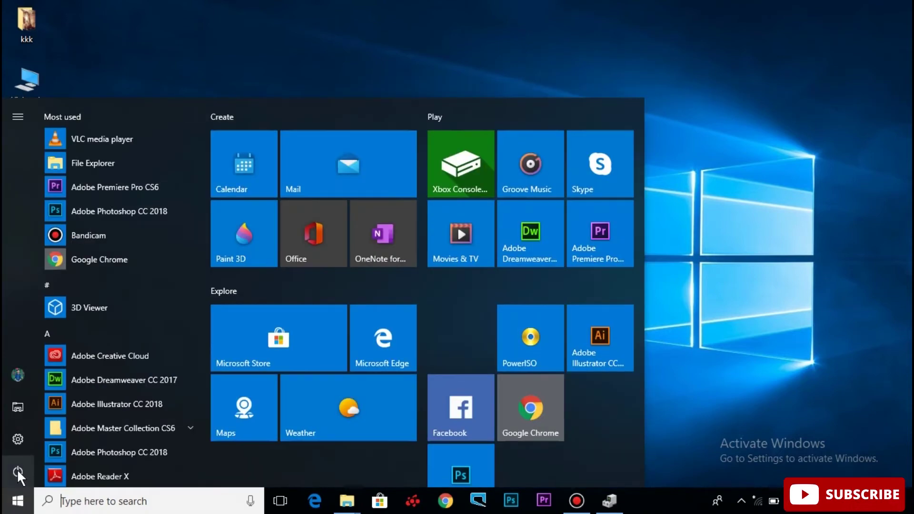
pyautogui.click(18, 471)
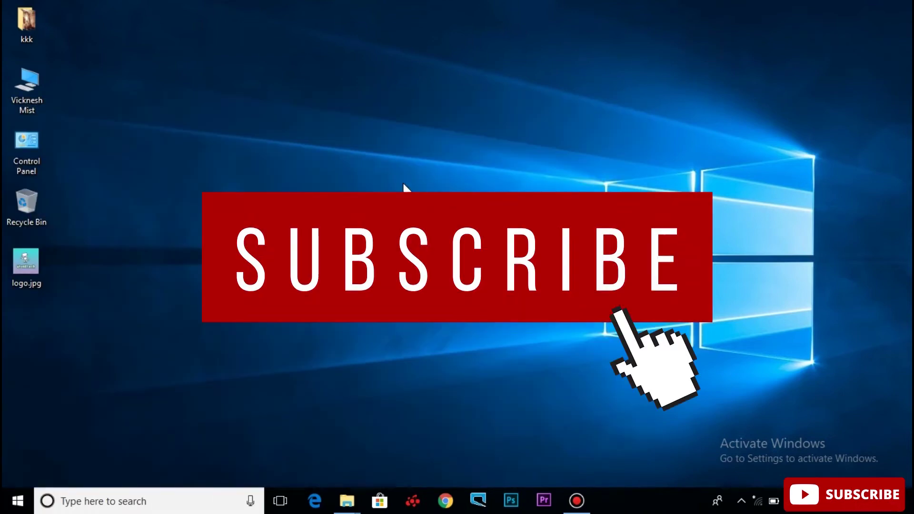
# Open Control Panel and go to Power Options
pyautogui.click(144, 509)
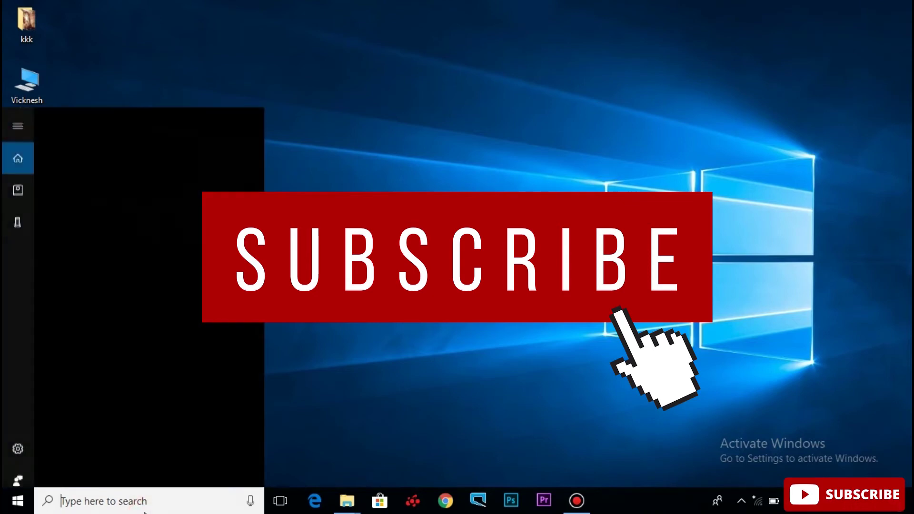
pyautogui.write('contr')
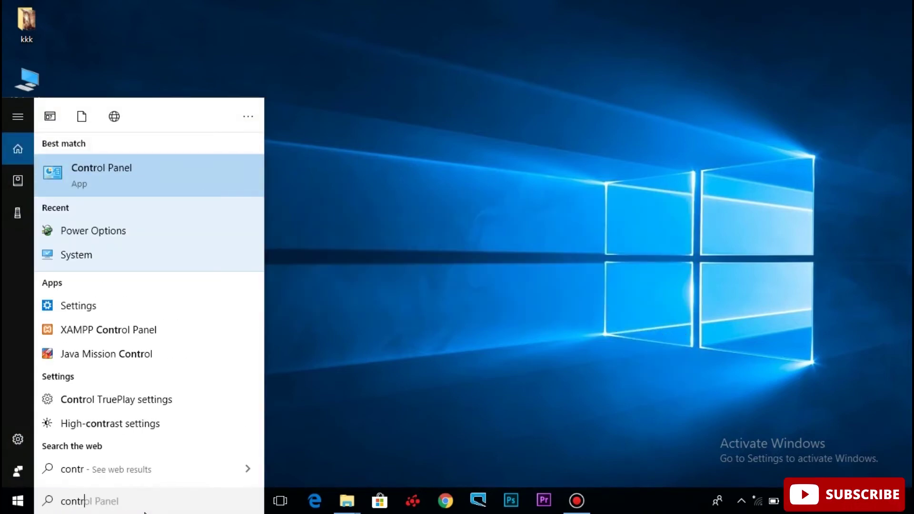
pyautogui.click(160, 174)
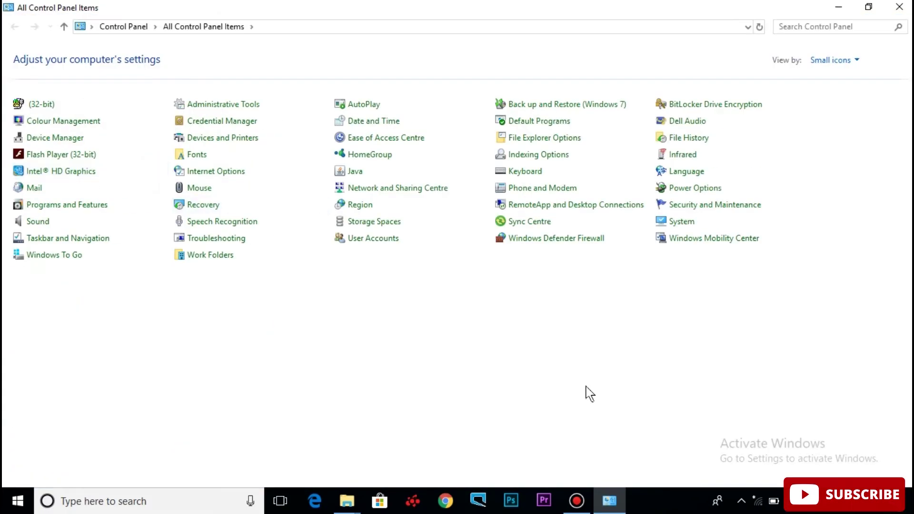
pyautogui.click(687, 192)
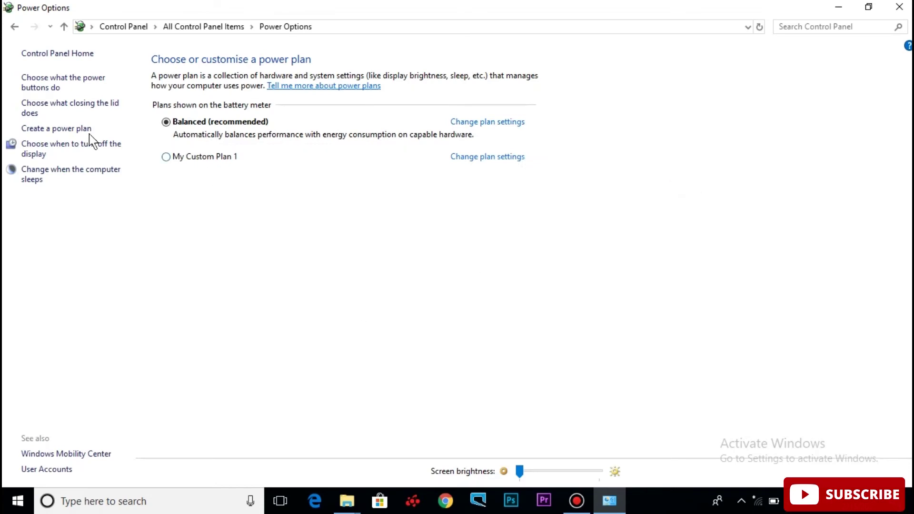
# Unlock the unavailable power button settings, turn on fast start-up, save the changes and close Power Options
pyautogui.click(65, 78)
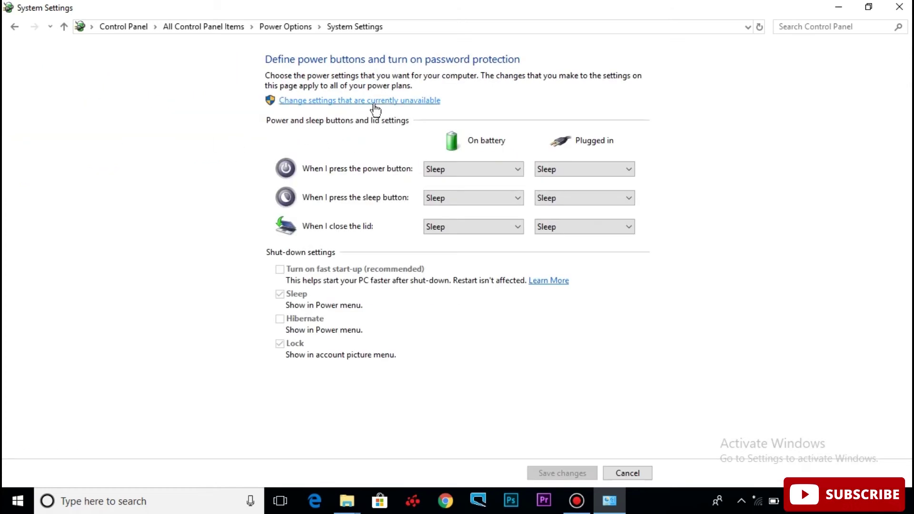
pyautogui.click(399, 101)
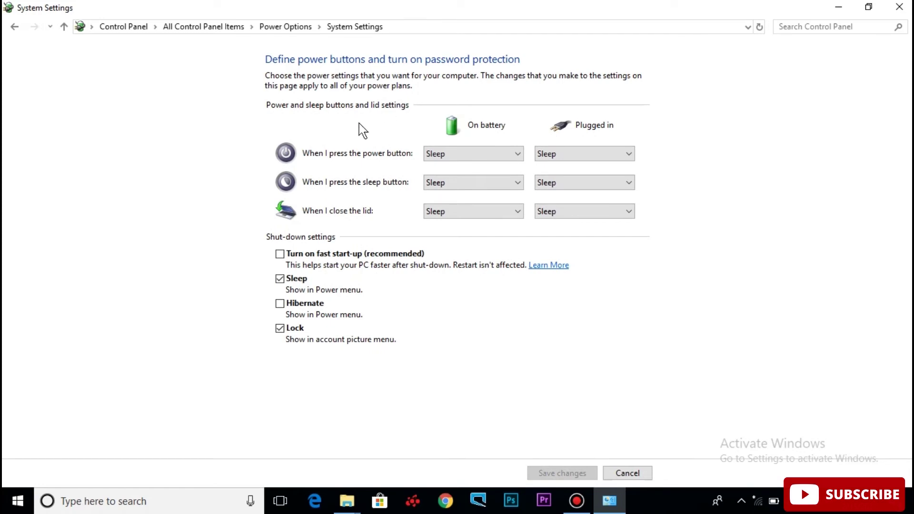
pyautogui.click(280, 255)
pyautogui.click(581, 472)
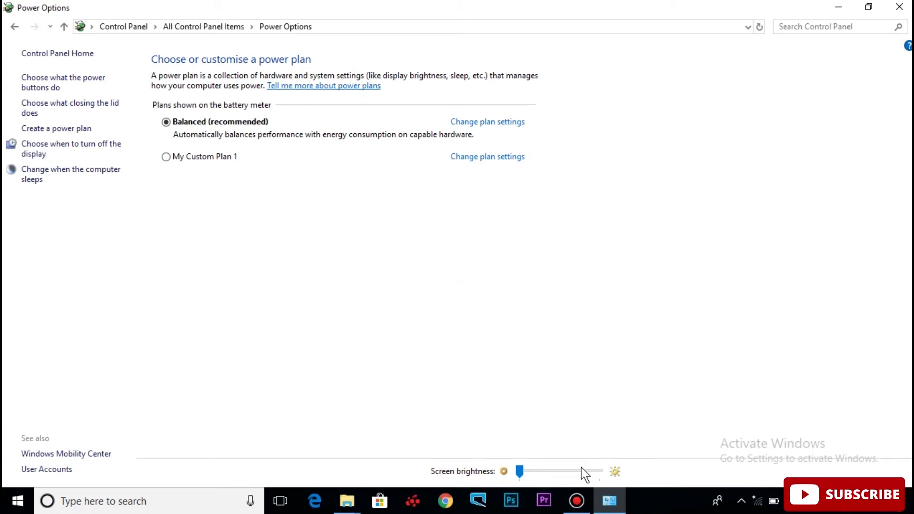
pyautogui.click(899, 6)
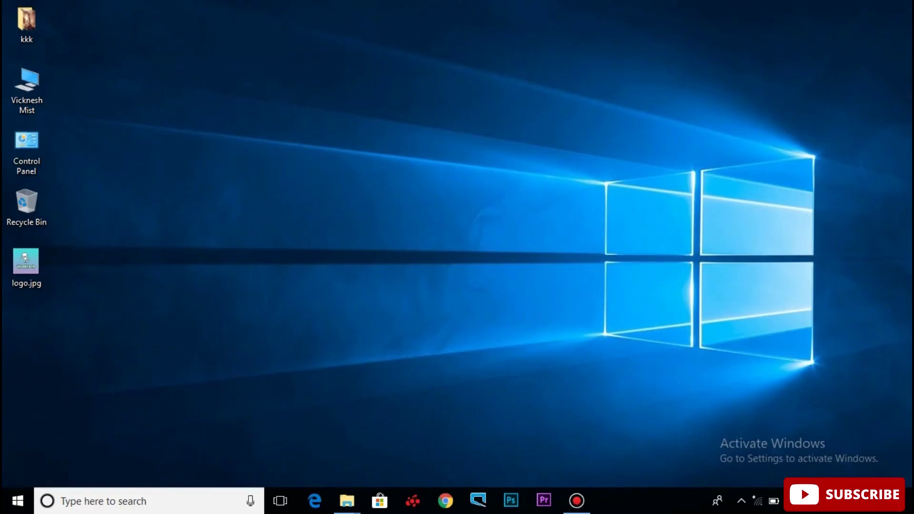
# View the Sleep, Shut down and Restart choices, then dismiss them without choosing any
pyautogui.click(10, 506)
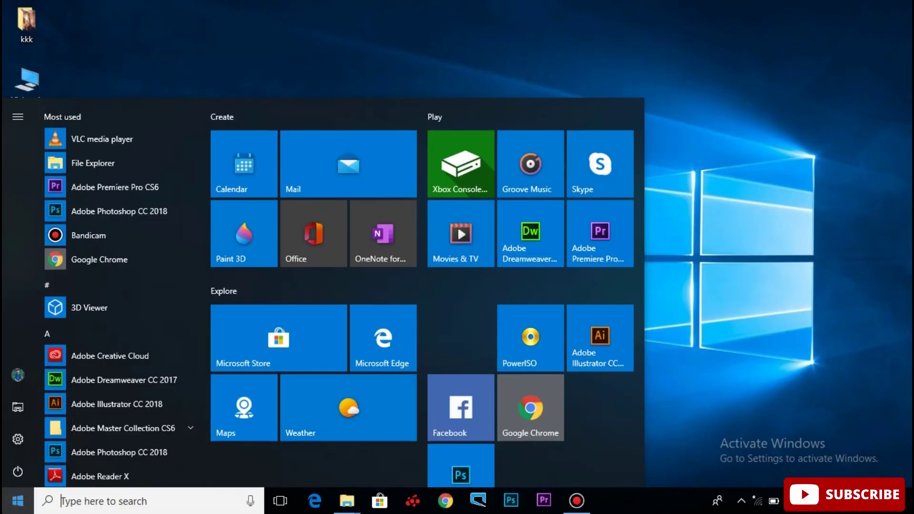
pyautogui.click(11, 483)
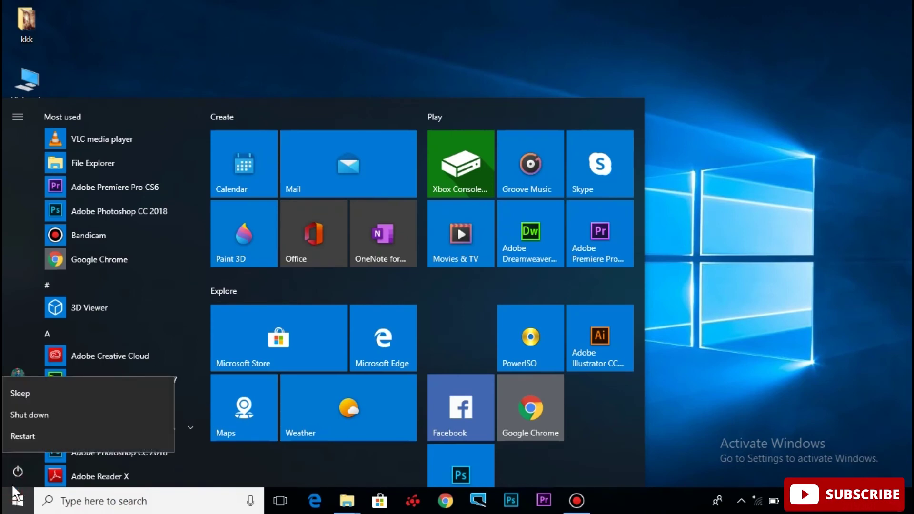
pyautogui.press('Escape')
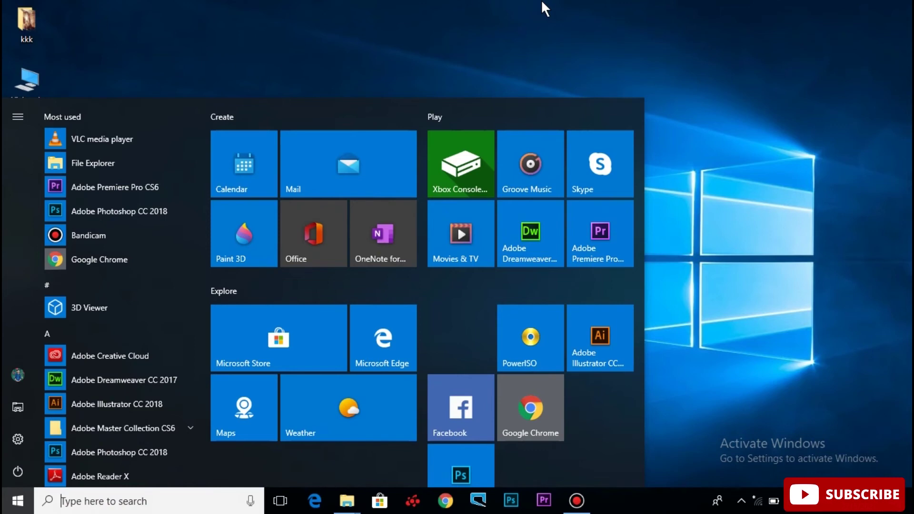
# Search for cmd and run Command Prompt as administrator
pyautogui.click(542, 1)
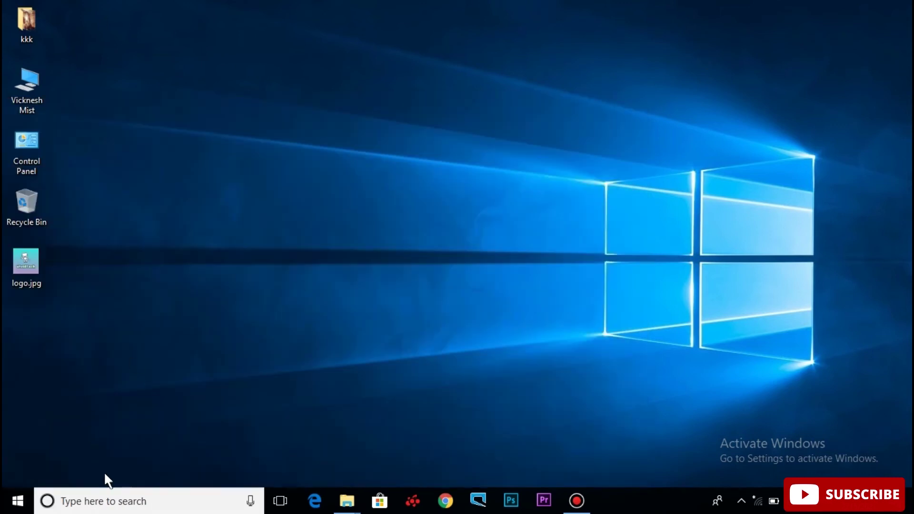
pyautogui.click(129, 499)
pyautogui.write('cmd')
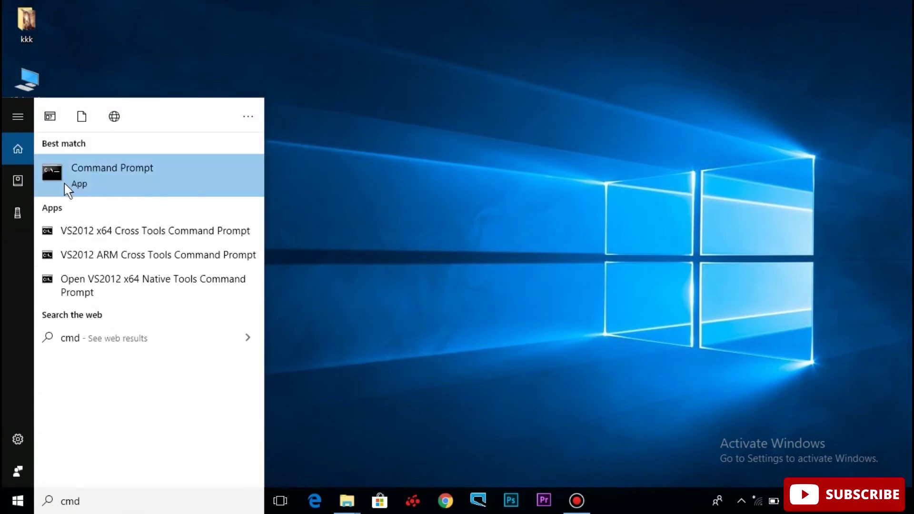
pyautogui.rightClick(119, 173)
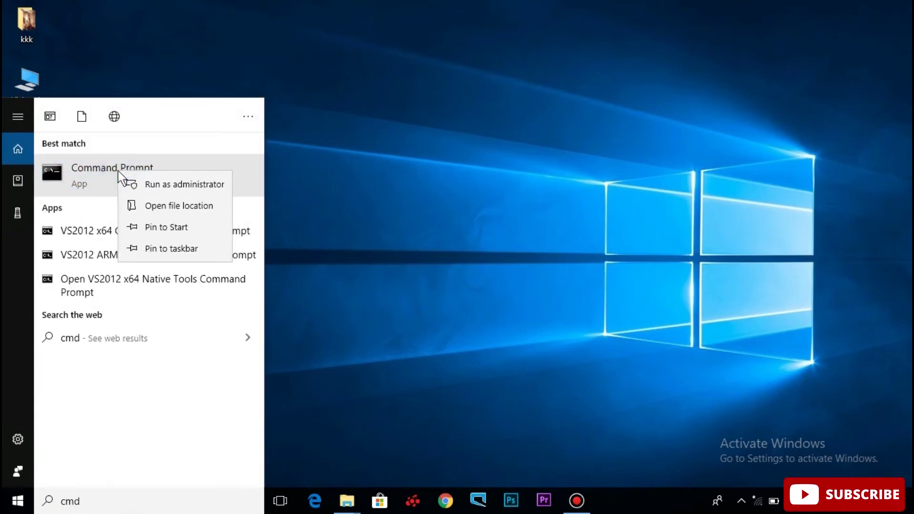
pyautogui.click(157, 185)
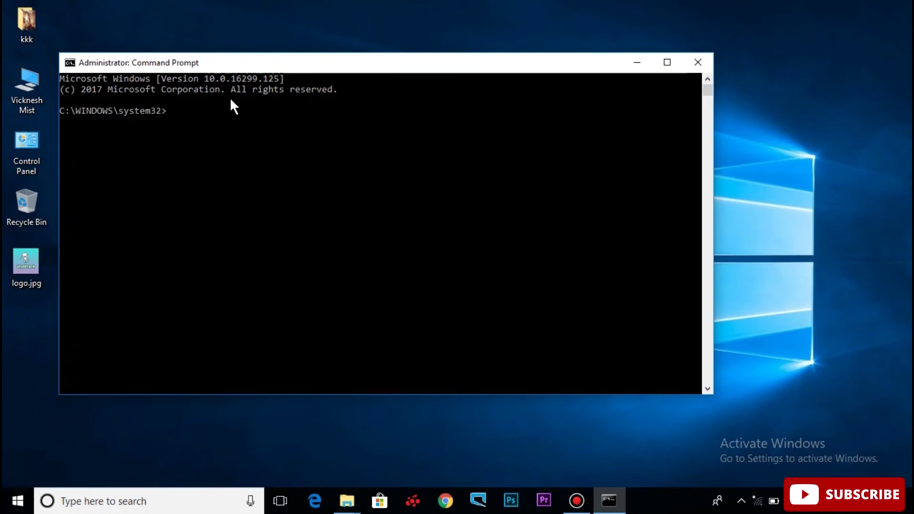
# Turn off hibernation by running the command powercfg h off, then close the Command Prompt
pyautogui.write('powerc')
pyautogui.write('off')
pyautogui.press('Return')
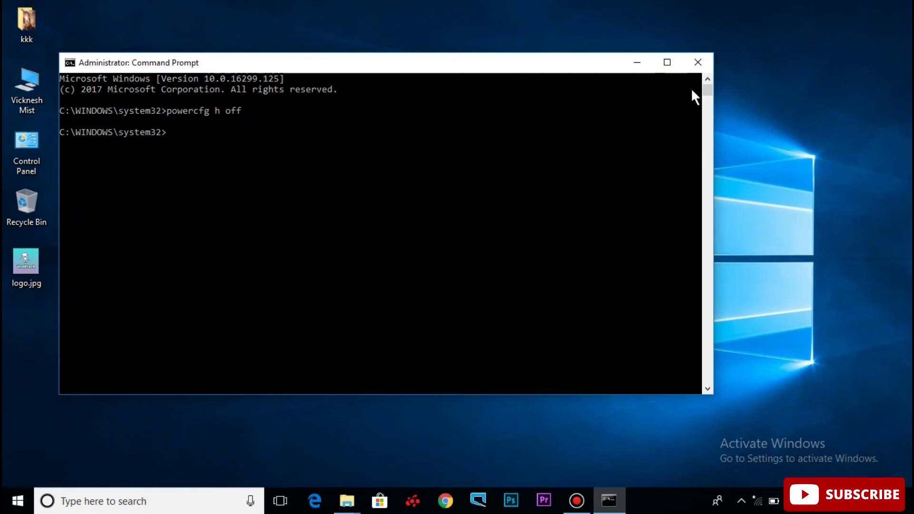
pyautogui.click(691, 63)
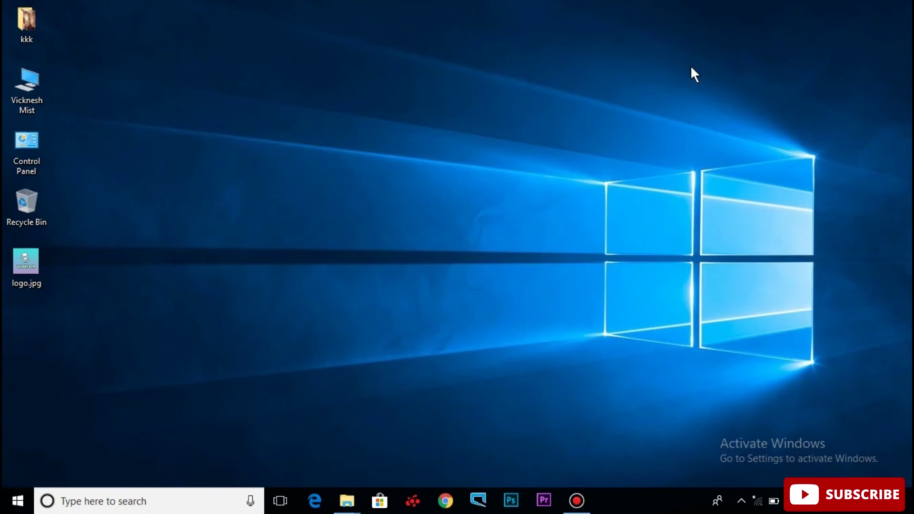
# Bring up the computer's power choices again and dismiss them without choosing Sleep, Shut down or Restart
pyautogui.click(18, 500)
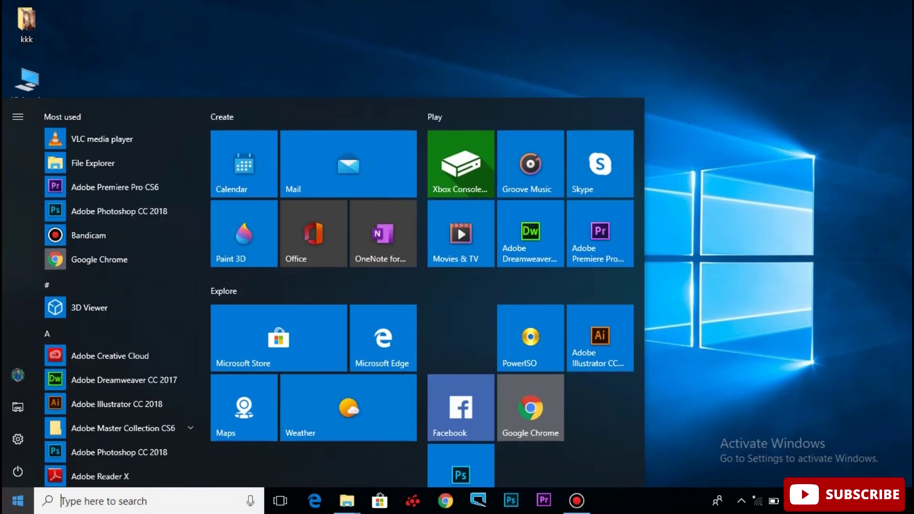
pyautogui.click(16, 475)
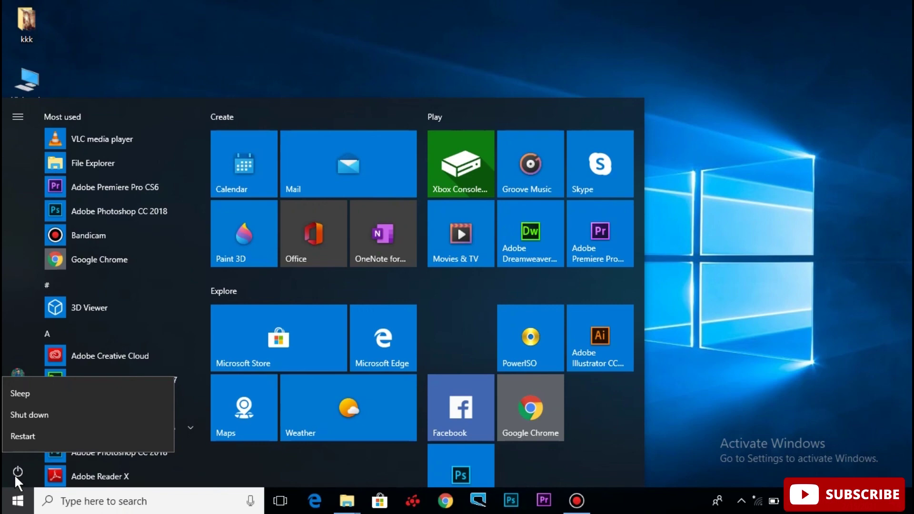
pyautogui.click(701, 47)
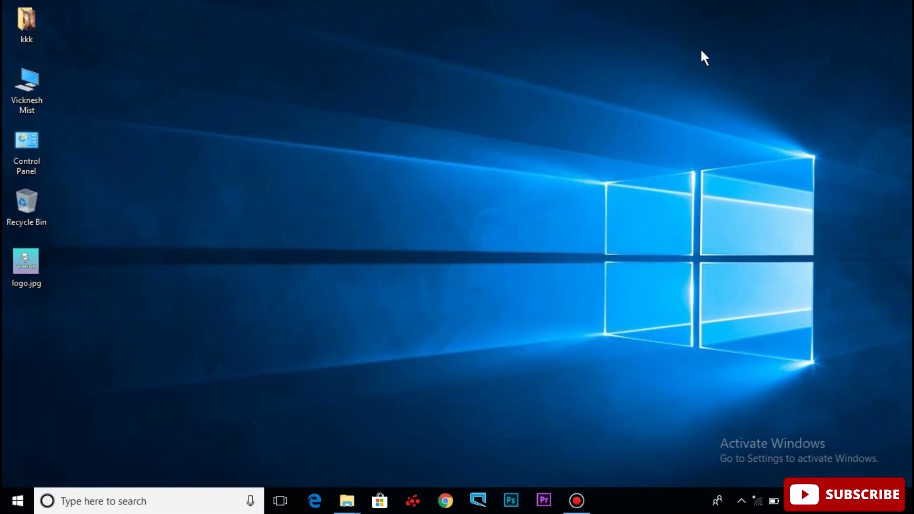